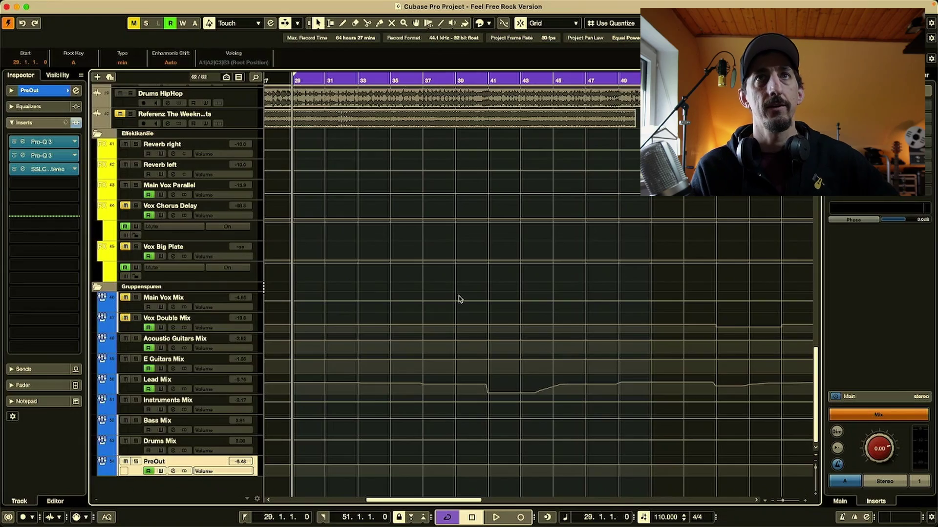
Step: Play a short stretch of the mix, stopping at 31.3.3.118, and return to ProOut
scroll(459, 297, "up", 10)
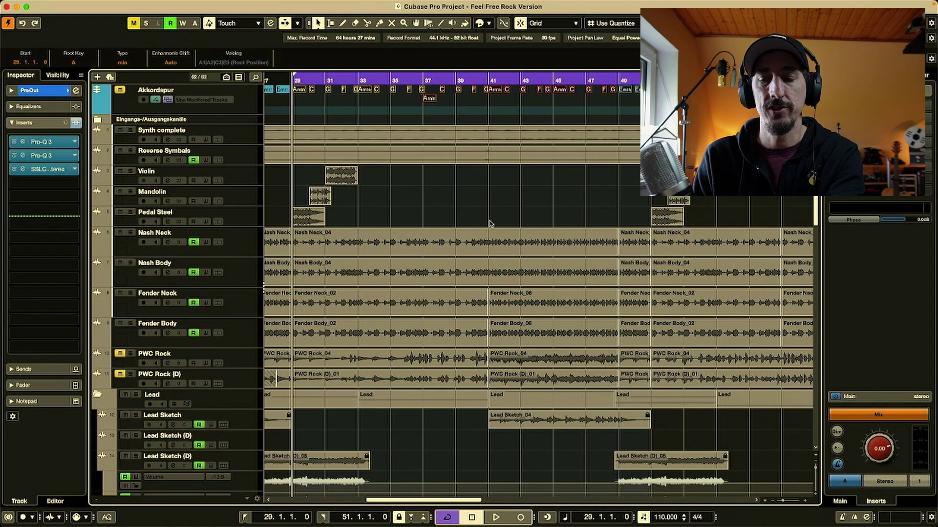
key("space")
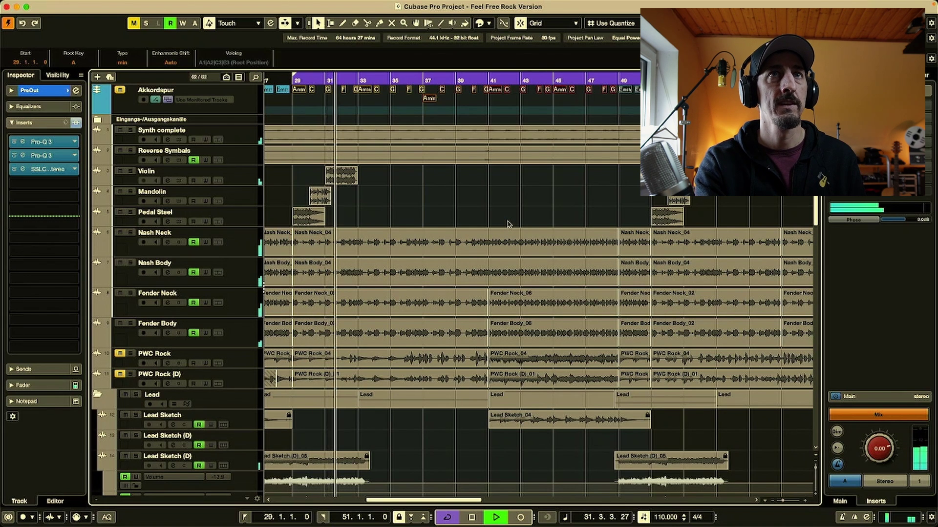
key("space")
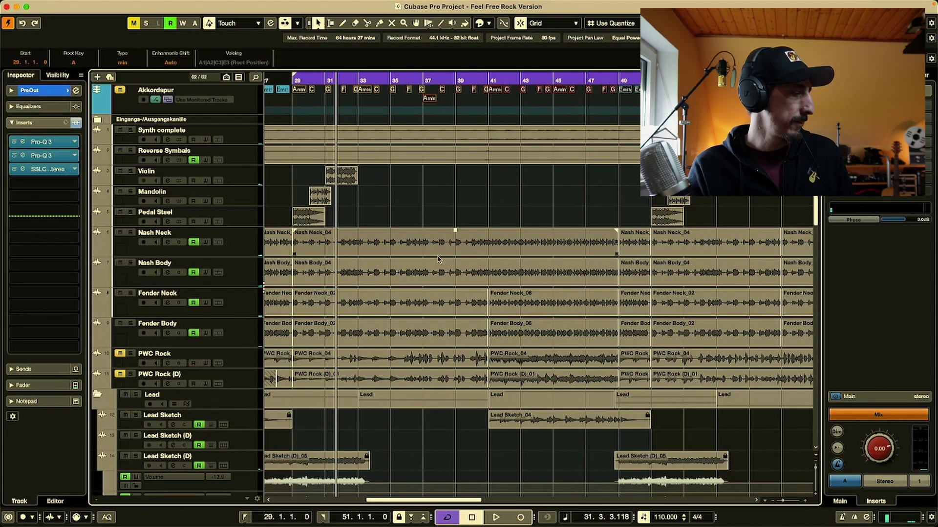
scroll(438, 259, "down", 12)
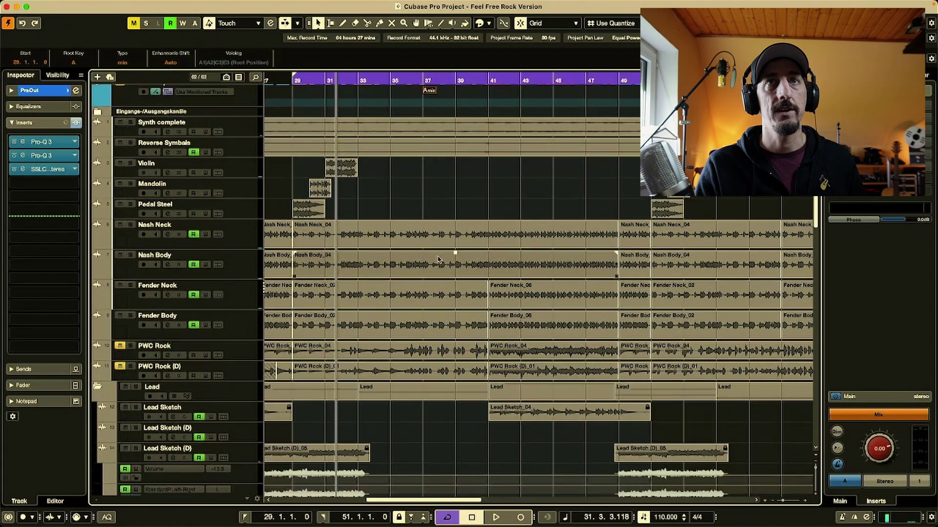
scroll(438, 259, "down", 7)
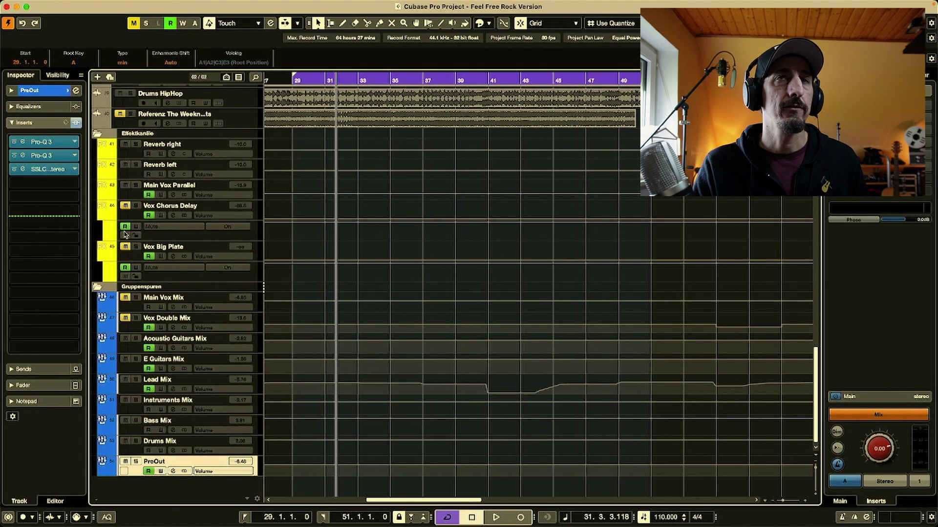
Step: Add a stereo external effect named 'Mix Bus' in Audio Connections
left_click(287, 5)
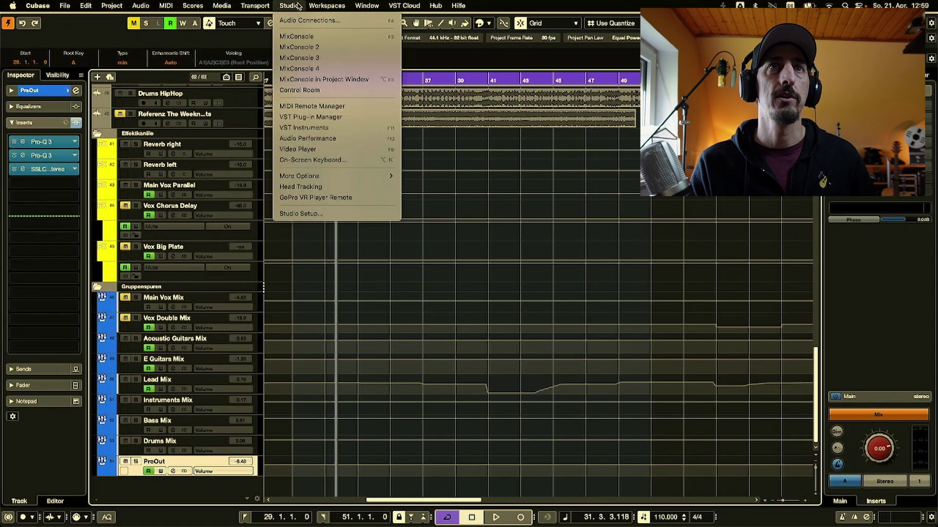
left_click(310, 20)
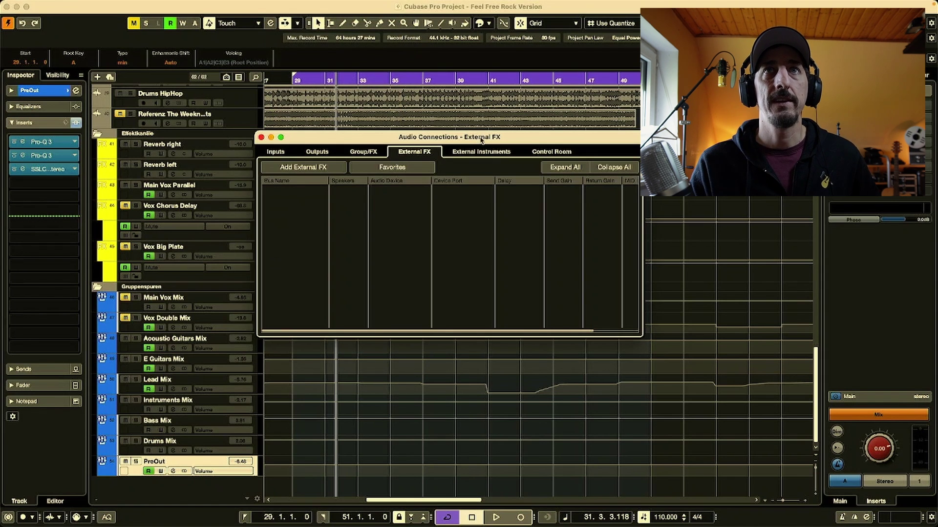
left_click(303, 167)
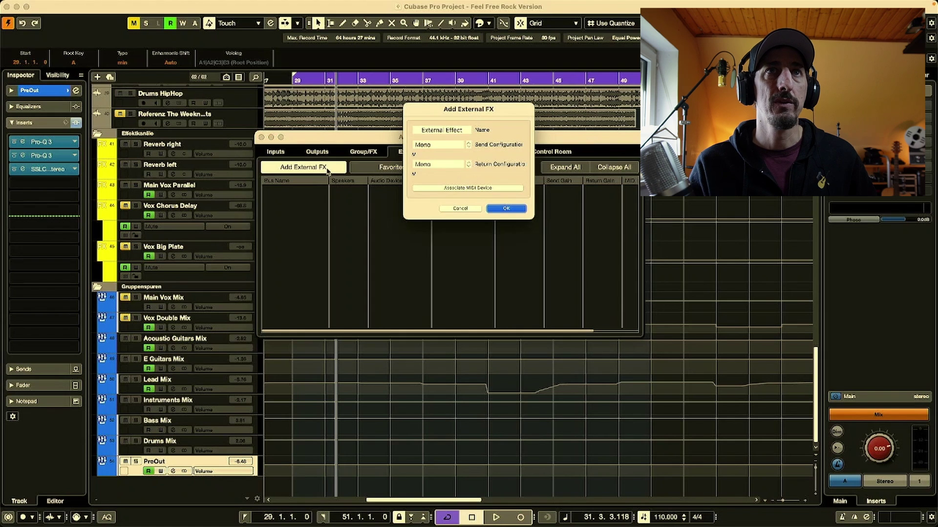
type("Mix Bus")
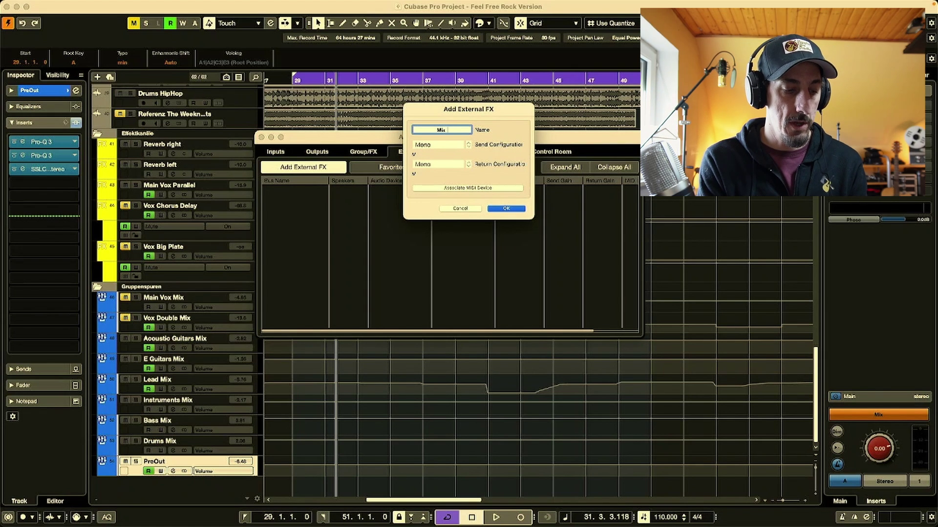
left_click(440, 145)
left_click(441, 156)
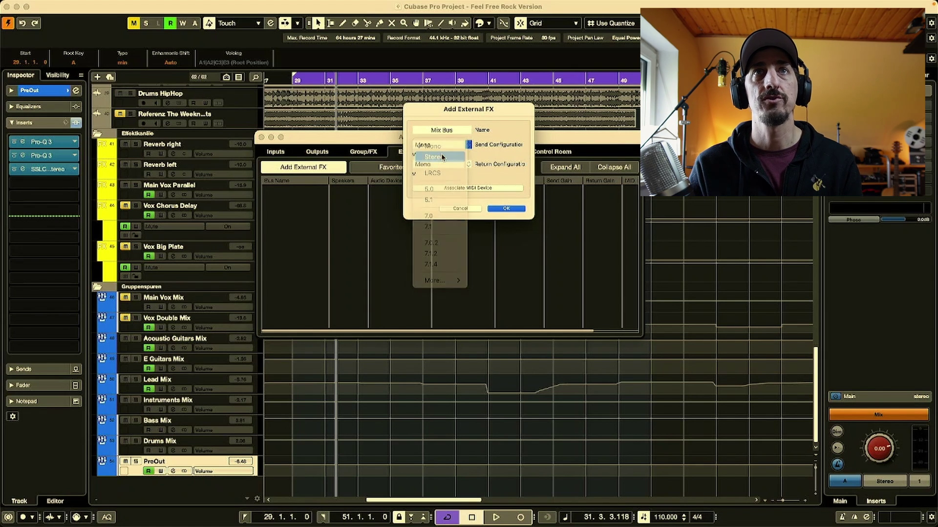
key("Return")
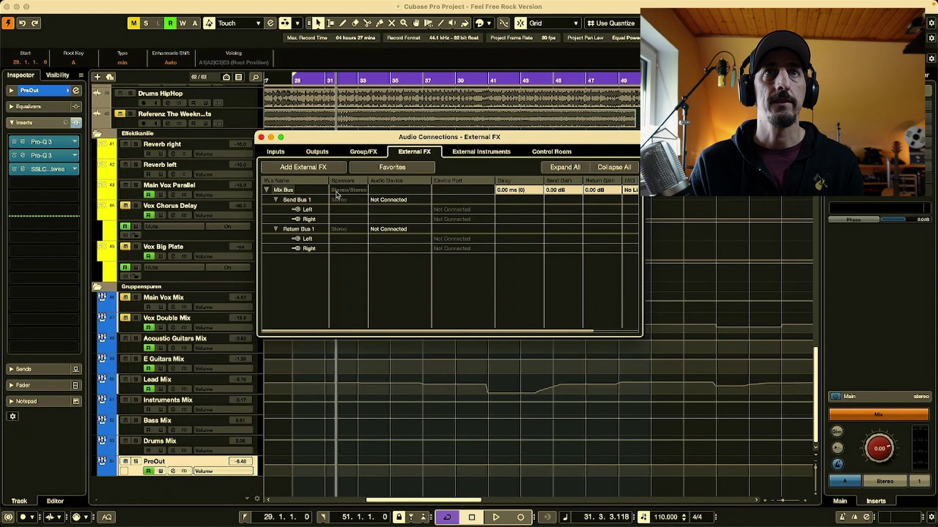
Step: Route Mix Bus send to UR44C Mix 2 L/R and return to UR44C Inputs 5 and 6
left_click(385, 200)
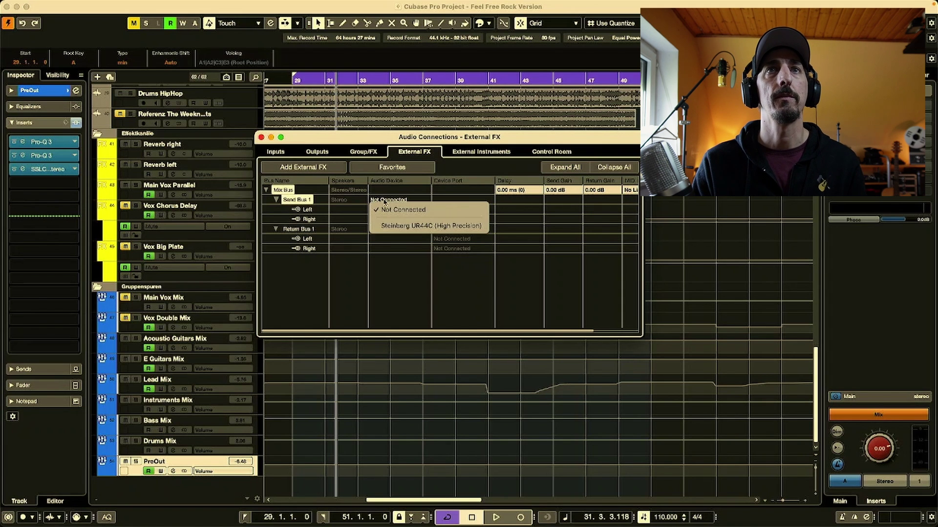
left_click(398, 227)
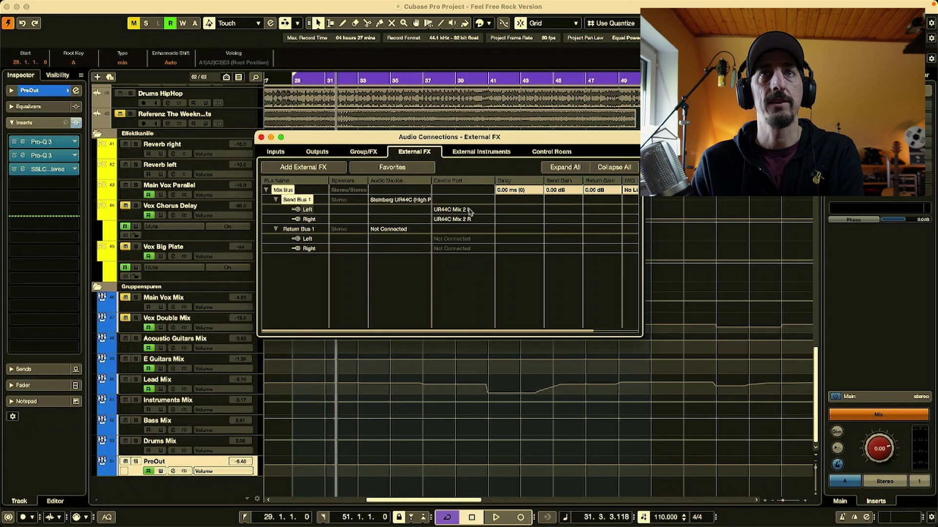
left_click(417, 234)
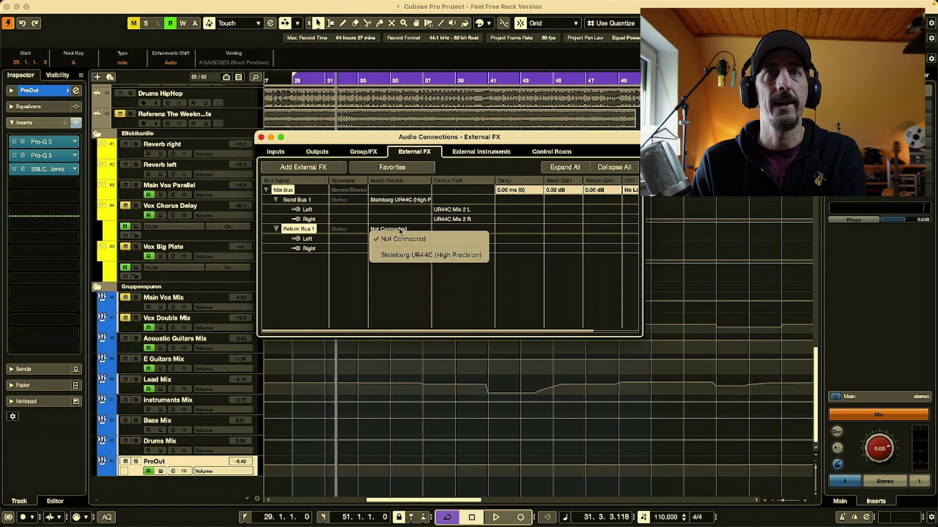
left_click(438, 243)
left_click(441, 240)
left_click(464, 250)
key("Return")
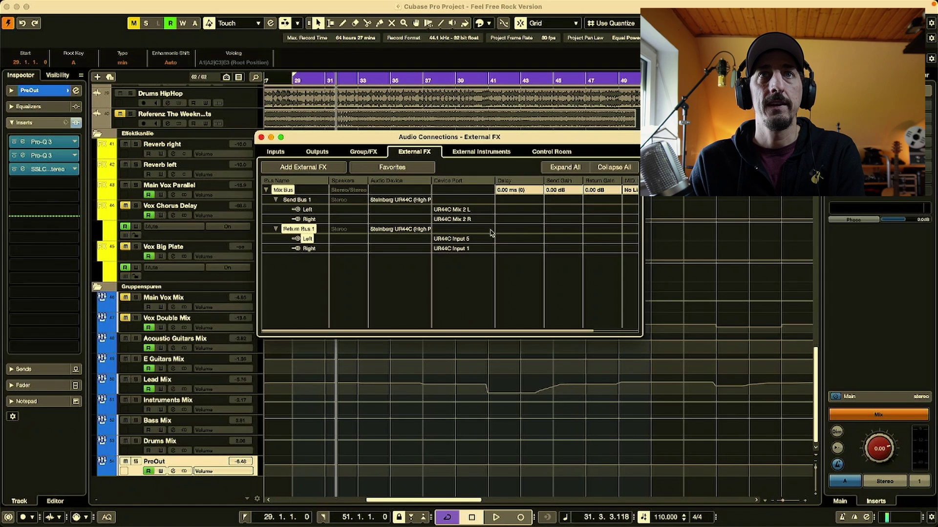
left_click(468, 251)
left_click(470, 318)
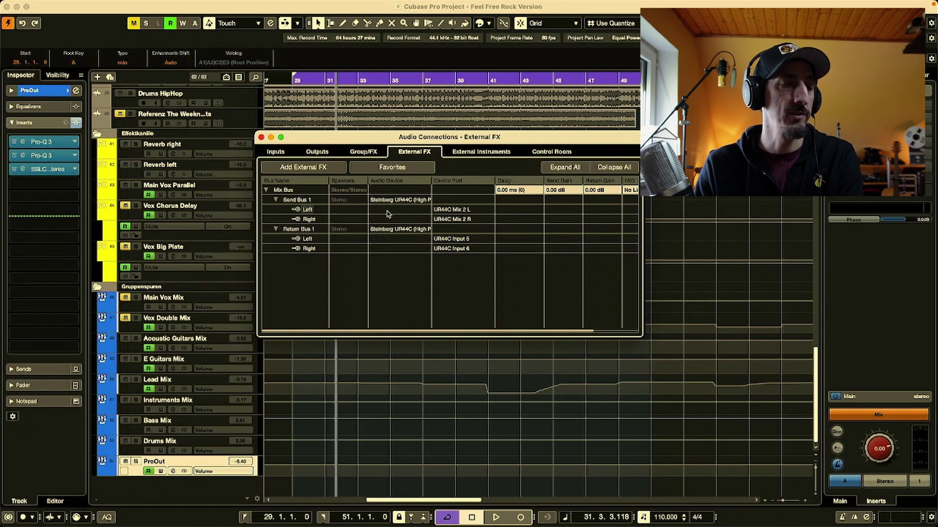
Step: Load the Mix Bus external plug-in into ProOut's fourth insert, after the Pro-Q 3s and SSLC
left_click(261, 137)
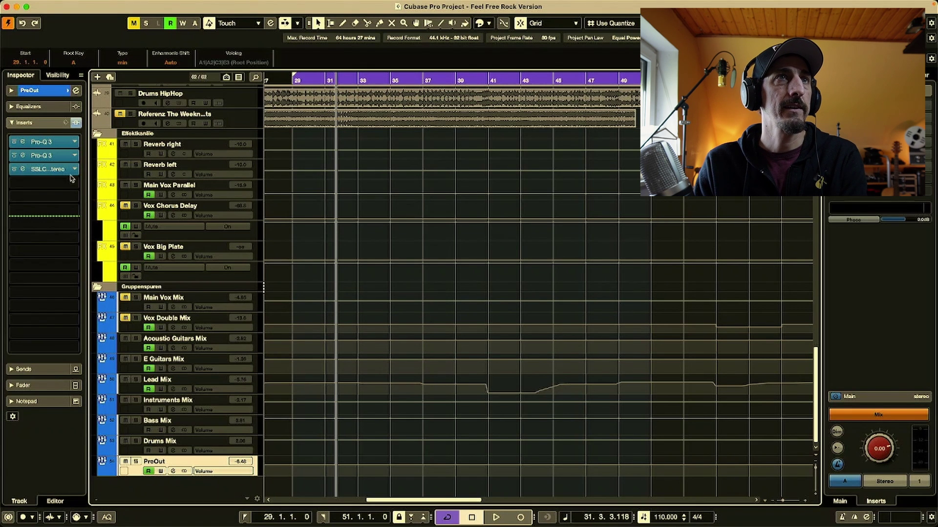
left_click(60, 197)
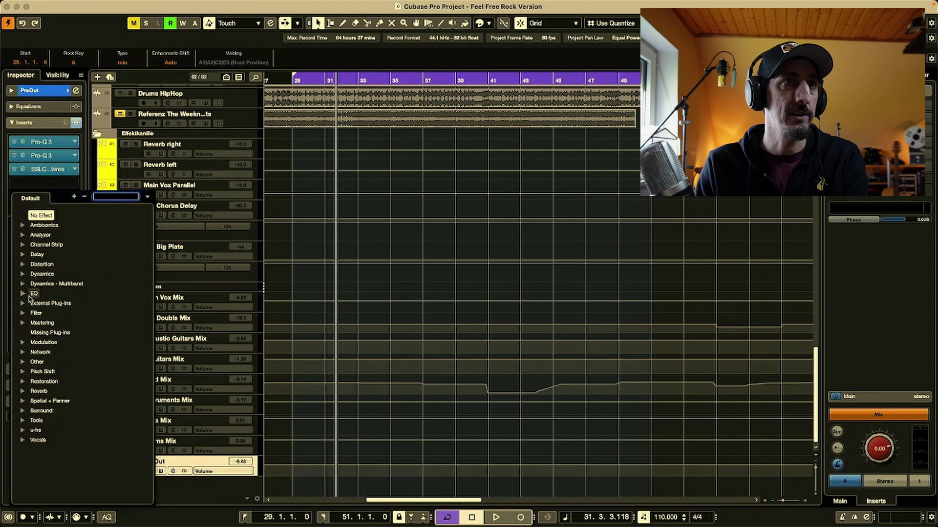
left_click(23, 303)
left_click(55, 313)
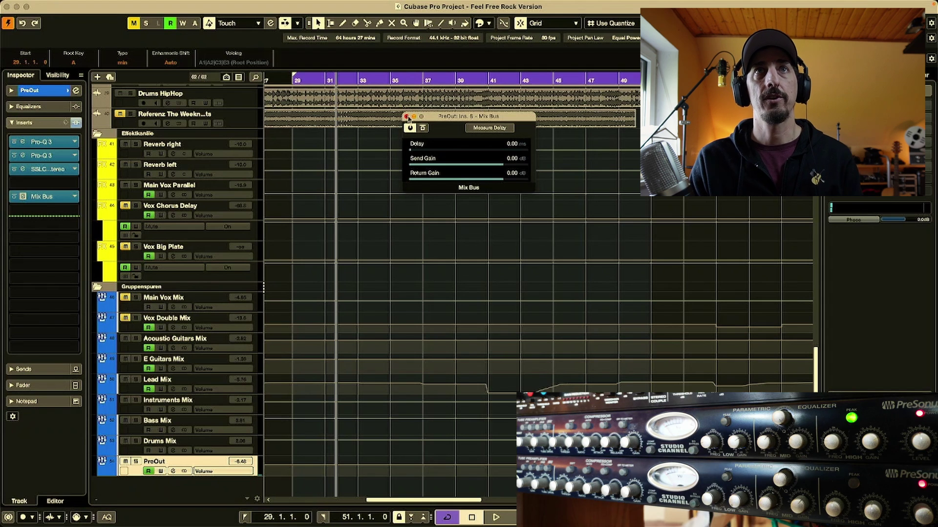
left_click(406, 117)
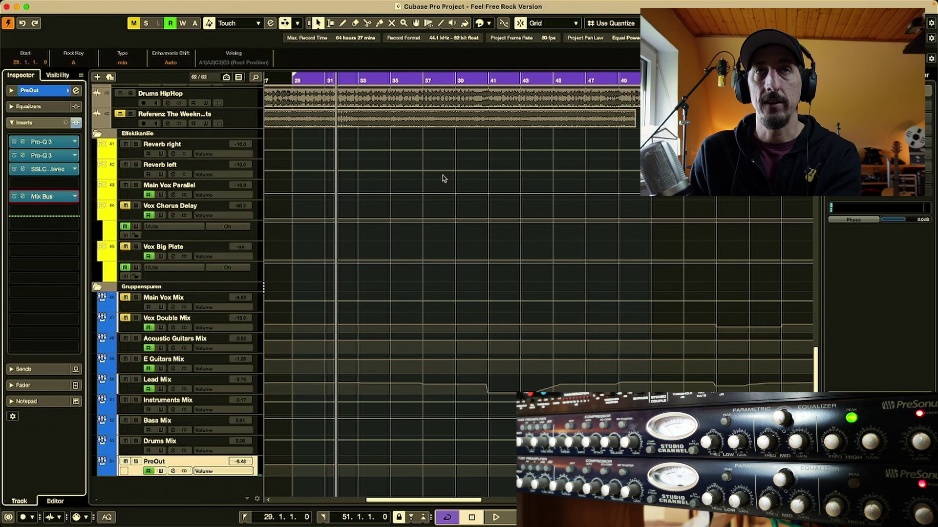
Step: Briefly play the mix through the Mix Bus hardware insert, then stop
key("space")
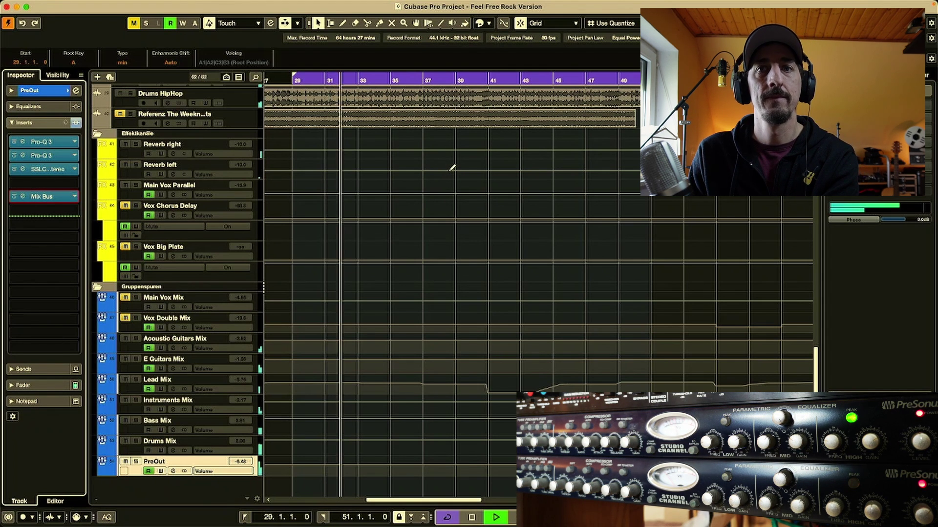
key("space")
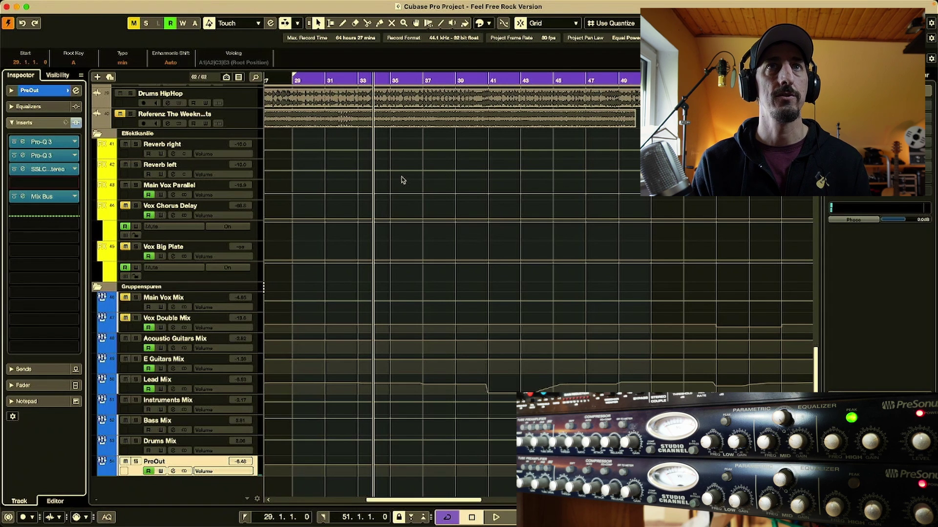
Step: Open the Mix Bus effect's settings and turn its return gain fully down
left_click(65, 183)
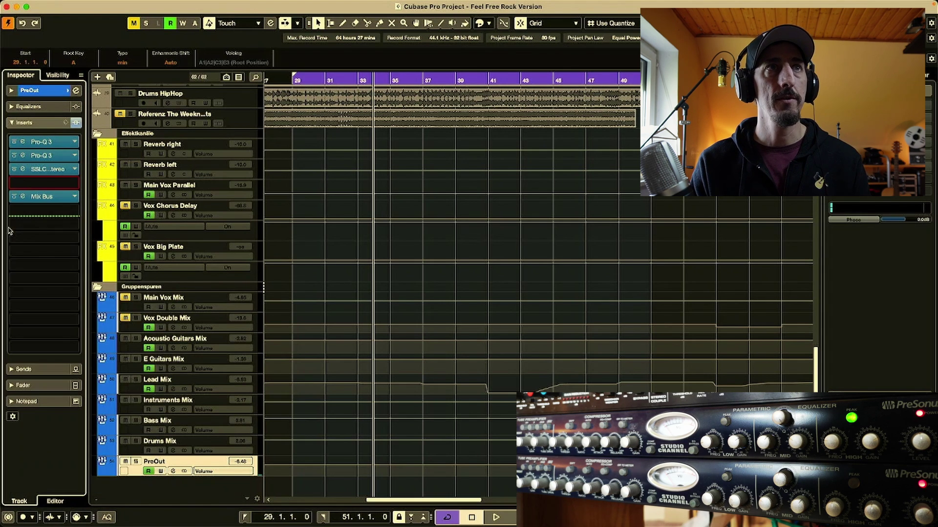
left_click(23, 196)
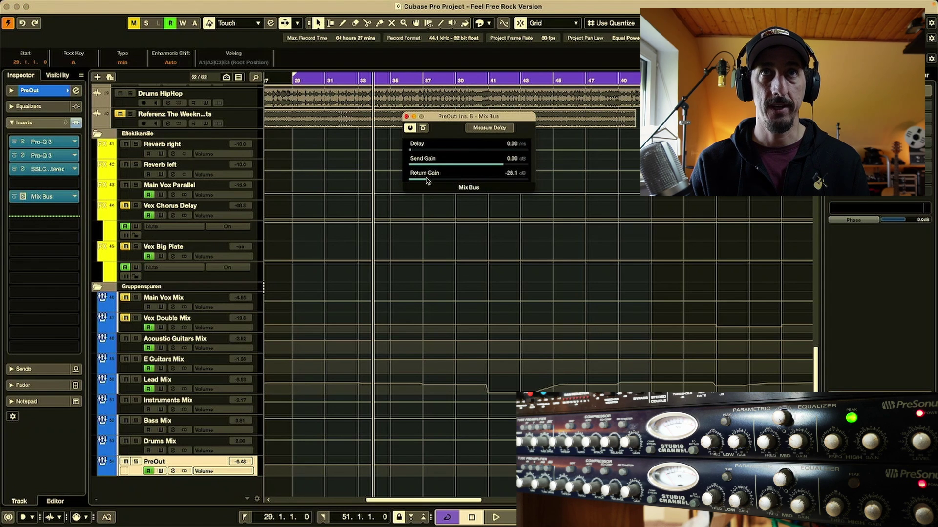
left_click_drag(427, 180, 383, 188)
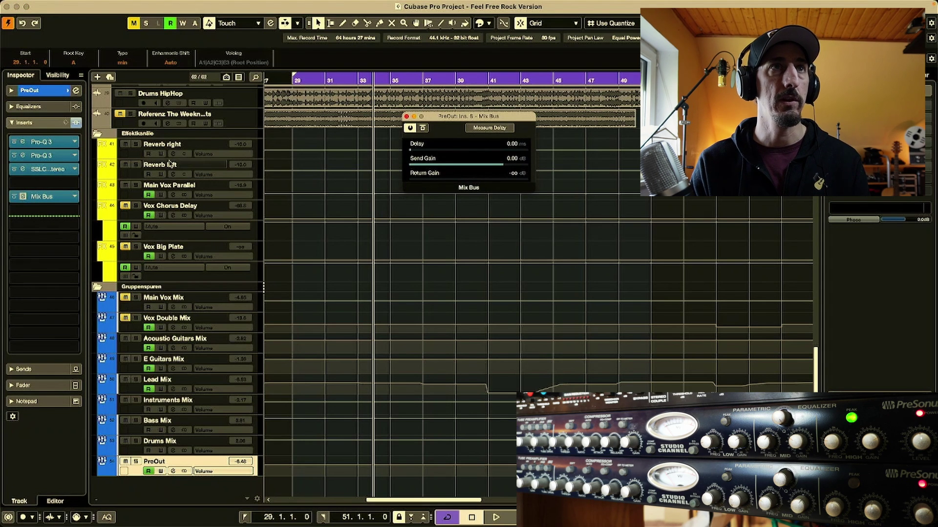
Step: Load Tools > TestGenerator into the empty PreOut insert ahead of Mix Bus
left_click(44, 182)
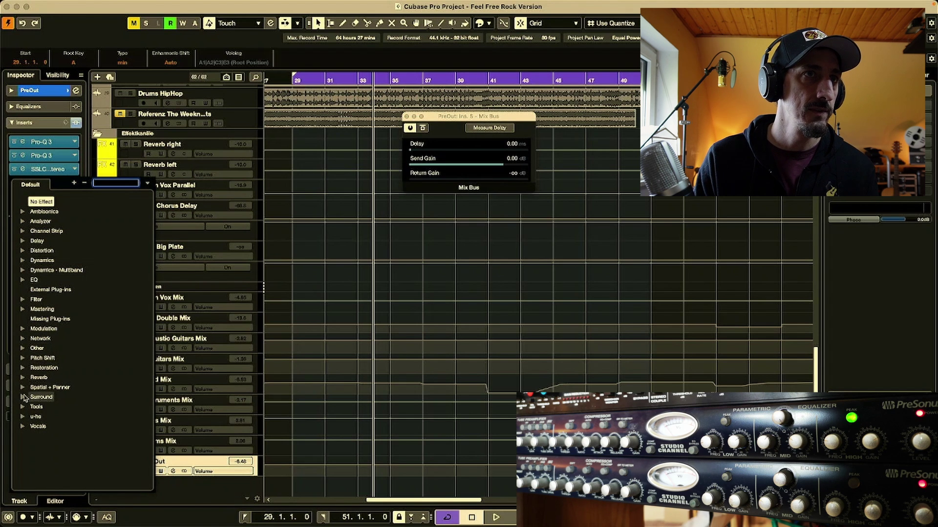
left_click(23, 407)
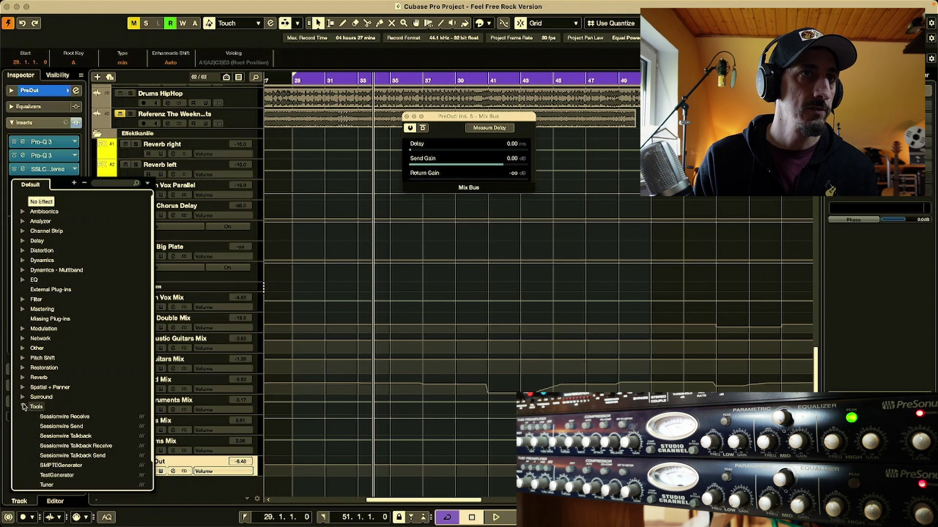
left_click(57, 475)
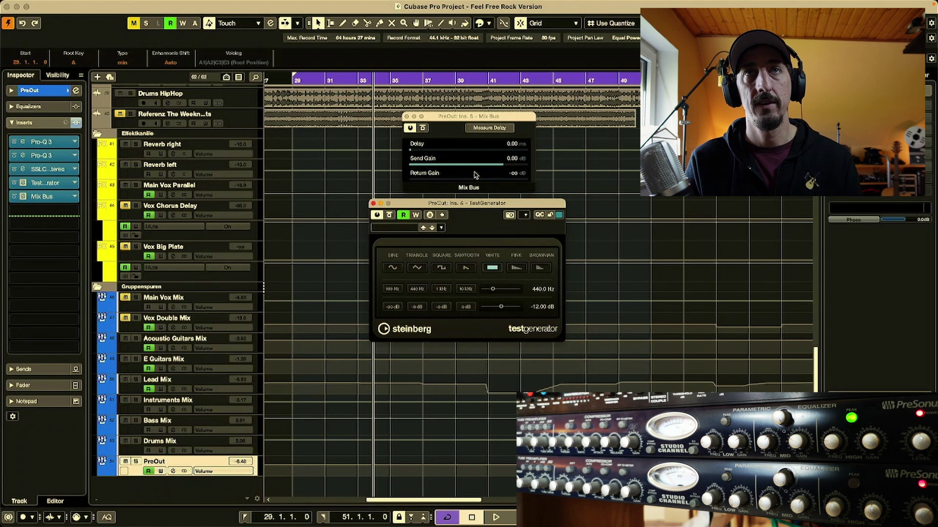
Step: Set the Mix Bus send gain to -10 dB
left_click(414, 180)
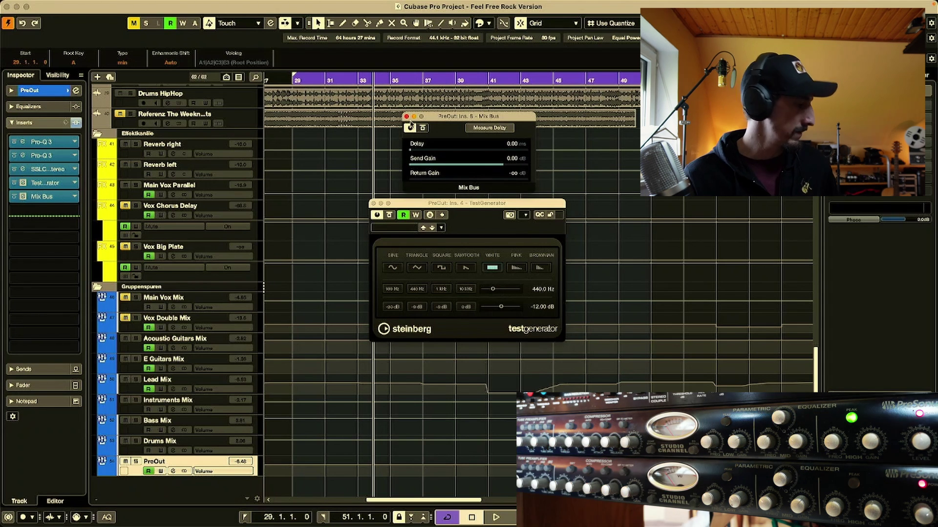
double_click(512, 158)
type("-10")
key("Return")
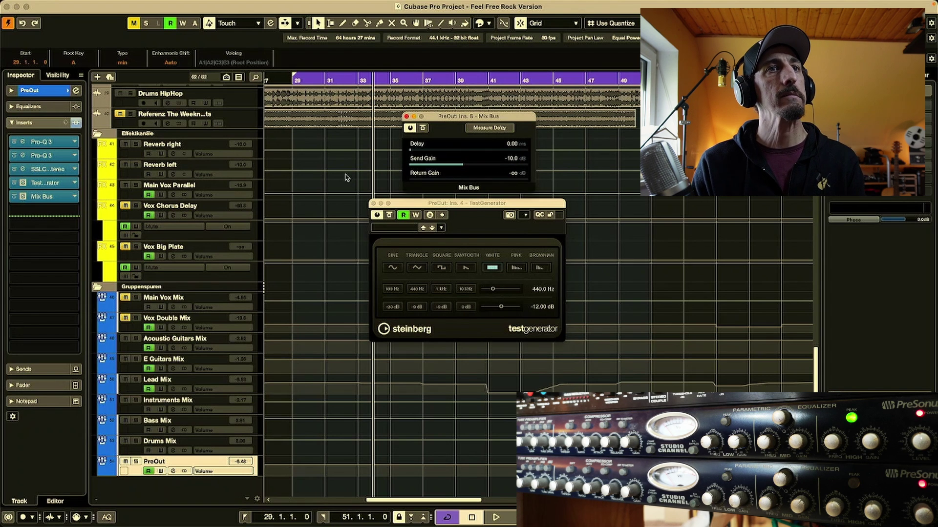
Step: Insert Analyzer > SuperVision on PreOut and switch it to the Panorama display
left_click(62, 212)
left_click(39, 241)
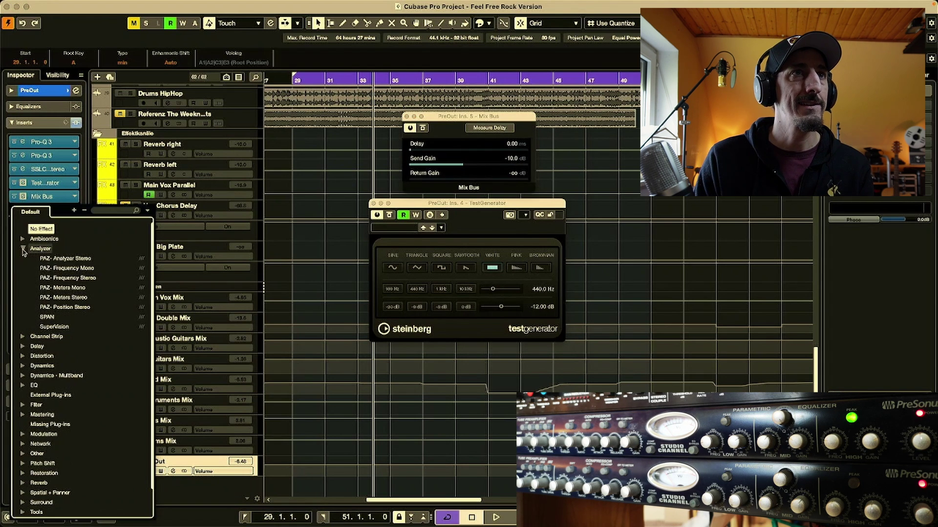
left_click(64, 269)
left_click_drag(465, 175, 499, 127)
left_click(326, 165)
left_click(526, 249)
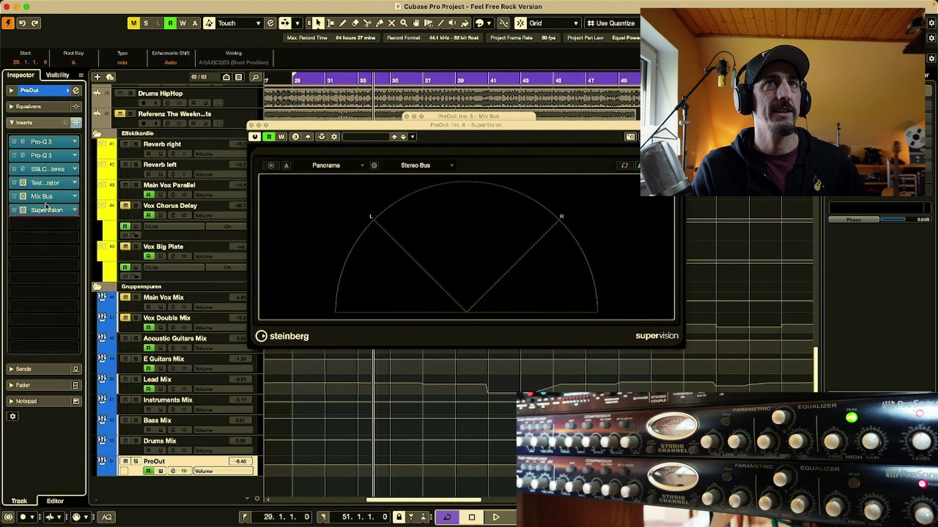
Step: Clear the Mix Bus return gain field to enter the new -12 dB value
left_click_drag(504, 133, 503, 213)
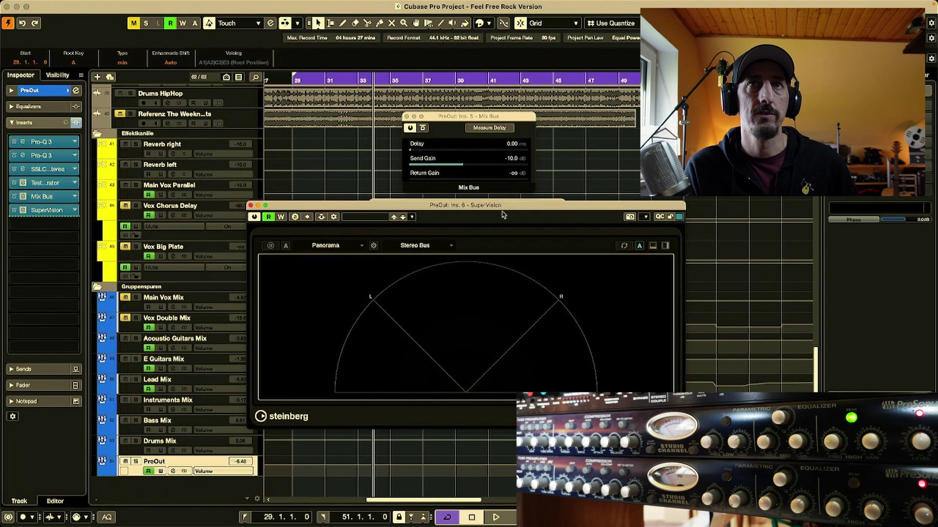
left_click(513, 174)
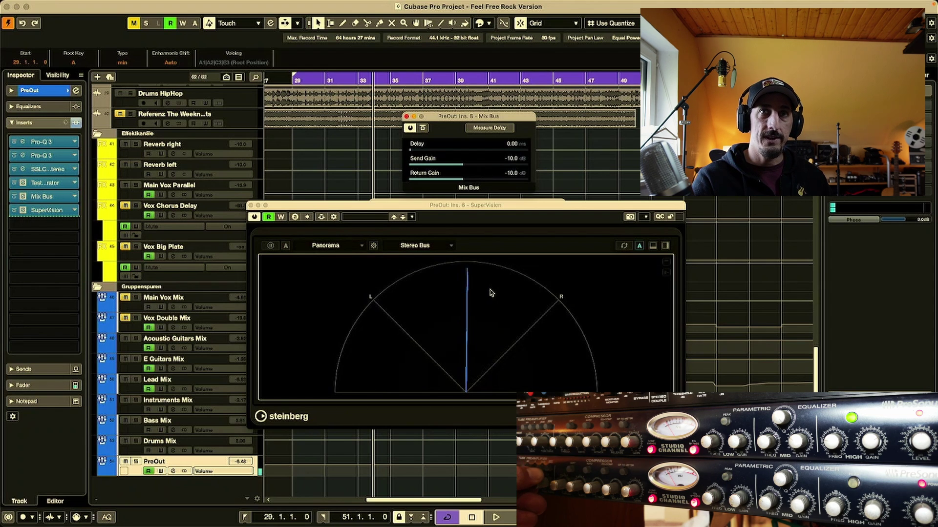
left_click(514, 173)
key("BackSpace")
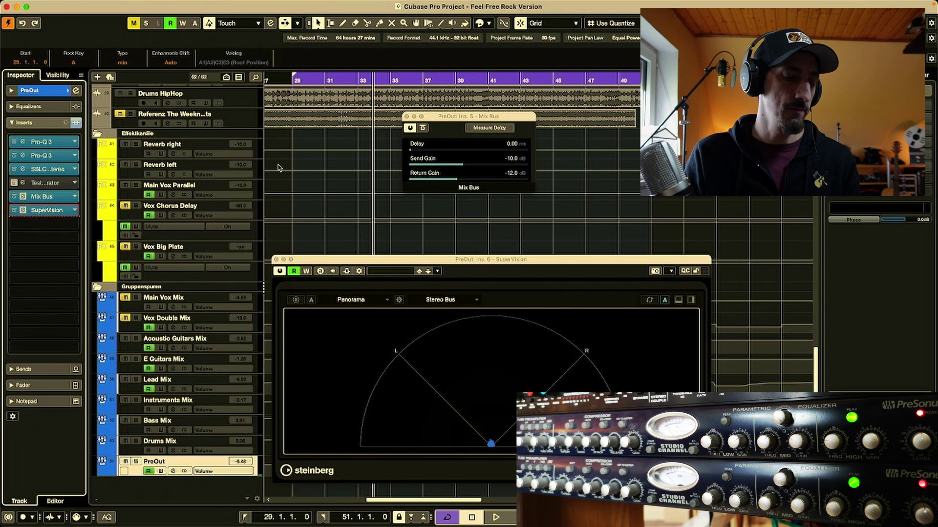
Step: Close SuperVision, start playback, and A/B bypass the Mix Bus and SuperVision inserts
key("super+w")
key("space")
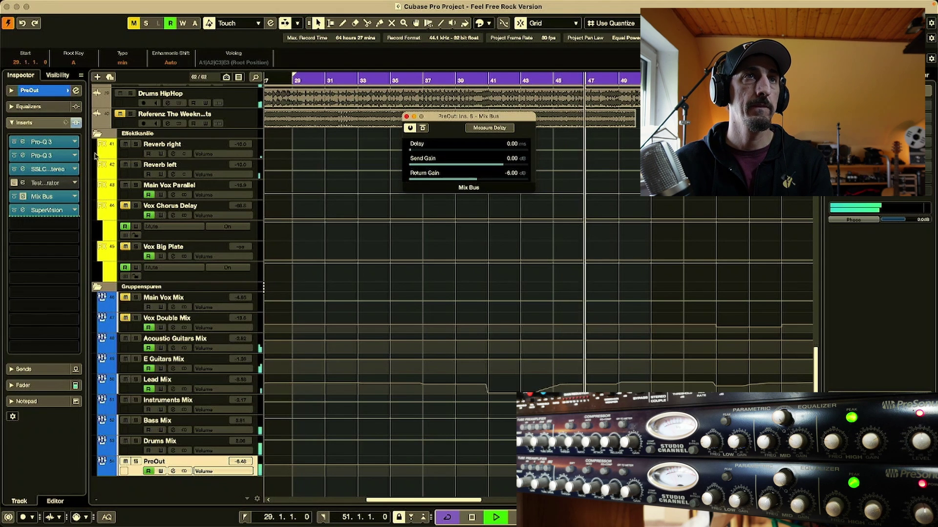
left_click(14, 196)
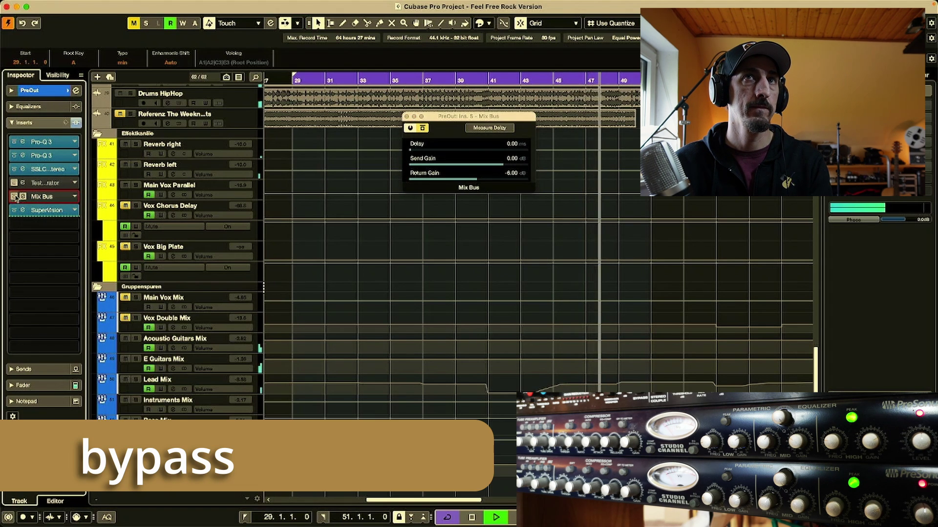
left_click(14, 196)
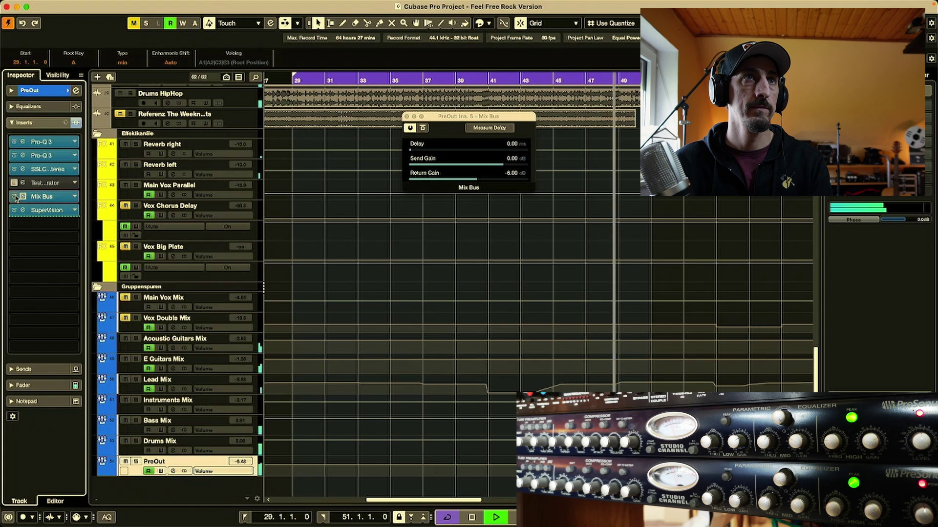
left_click(14, 210)
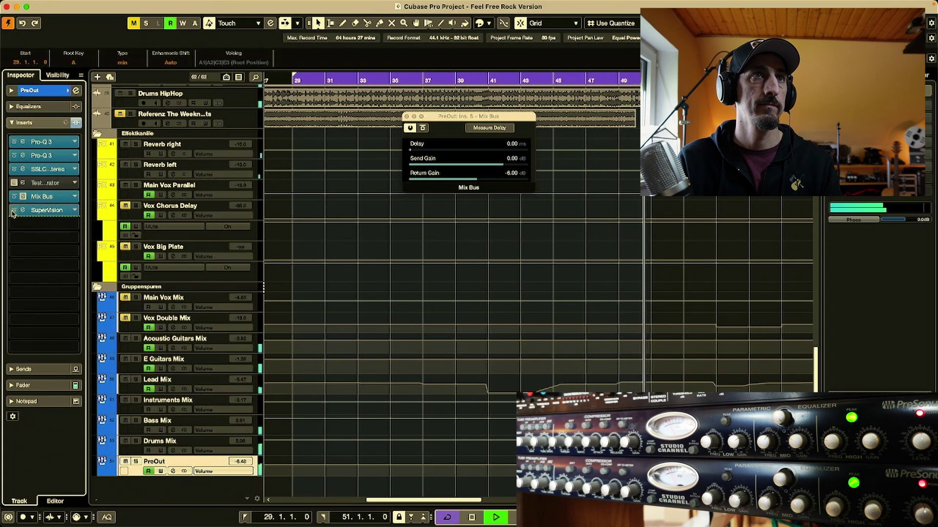
left_click(15, 211)
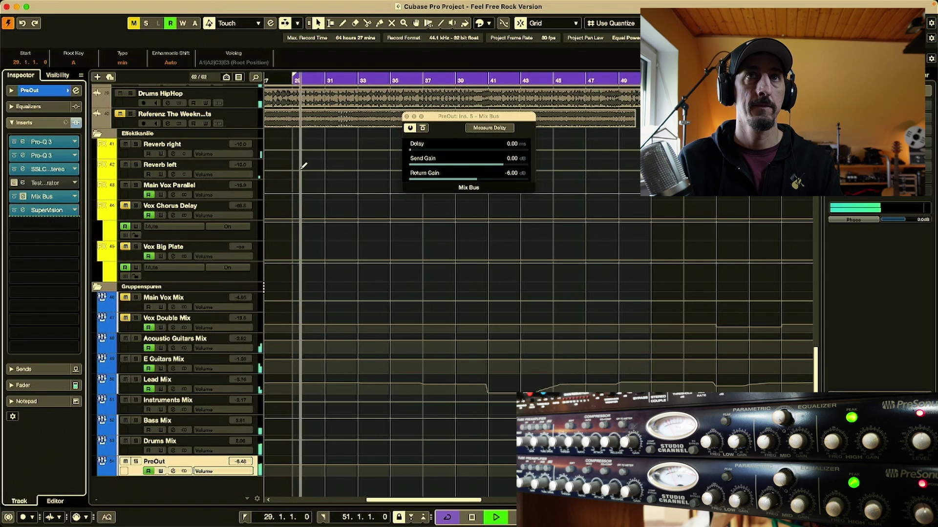
Step: Bypass the Mix Bus insert while the project keeps playing
left_click(14, 196)
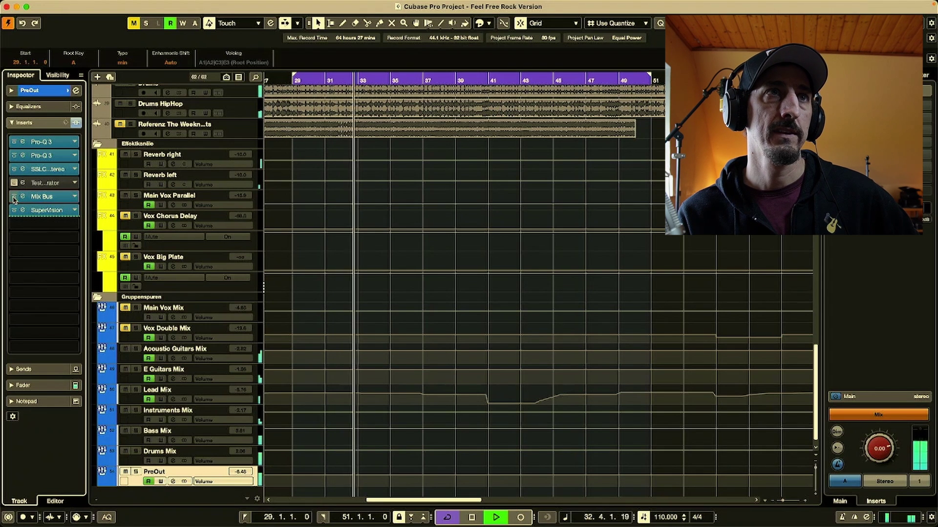
Step: Compare Mix Bus bypassed versus active, leave it active, and stop playback past bar 38
left_click(14, 198)
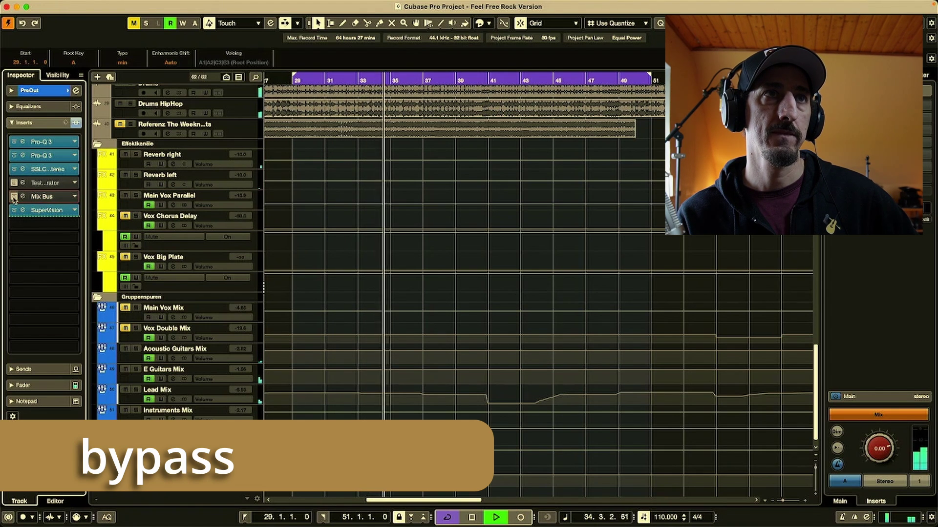
left_click(14, 197)
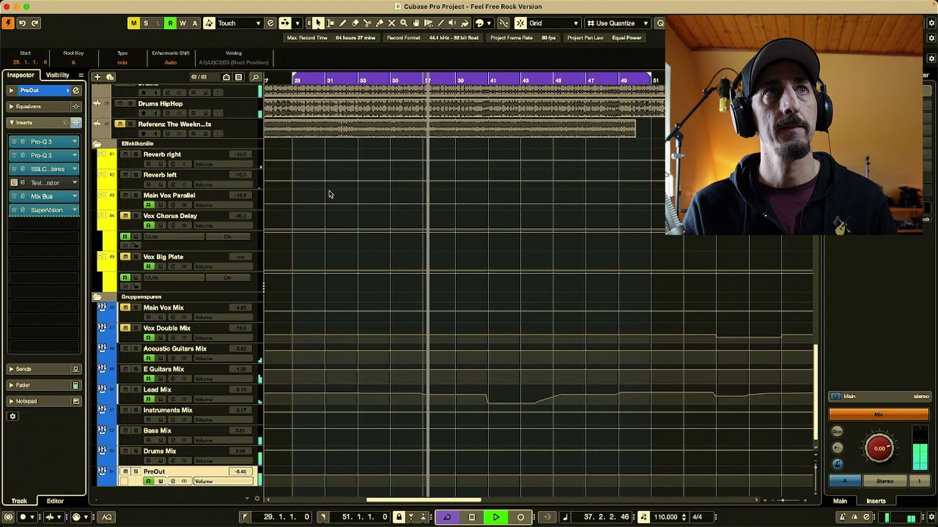
key("space")
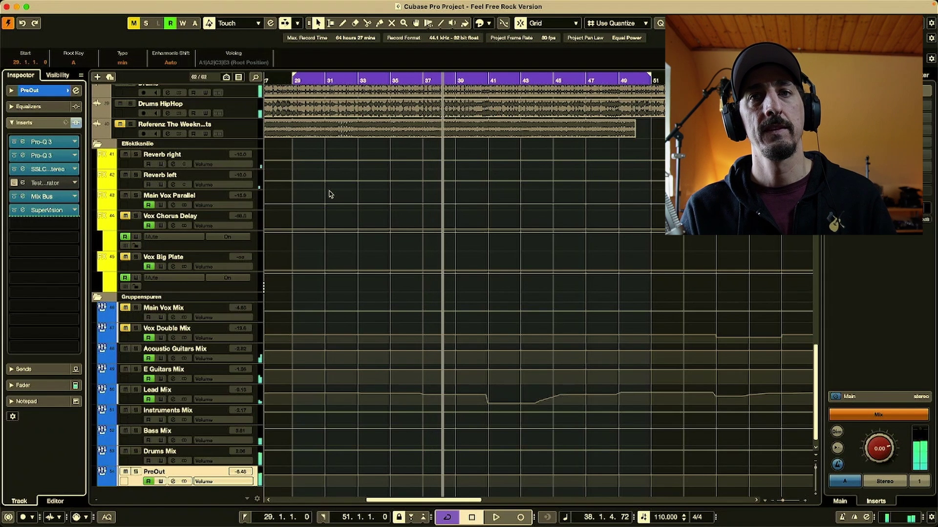